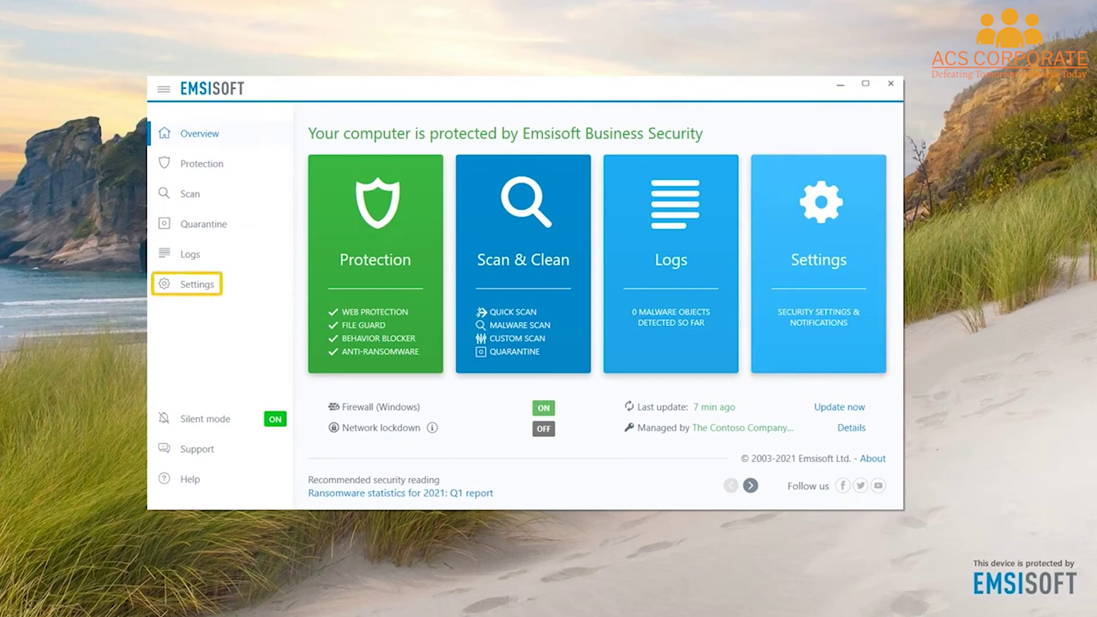
- Exclude the Business Files folder inside Documents from scanning in the exclusion settings
{"action": "left_click", "coordinate": [193, 290]}
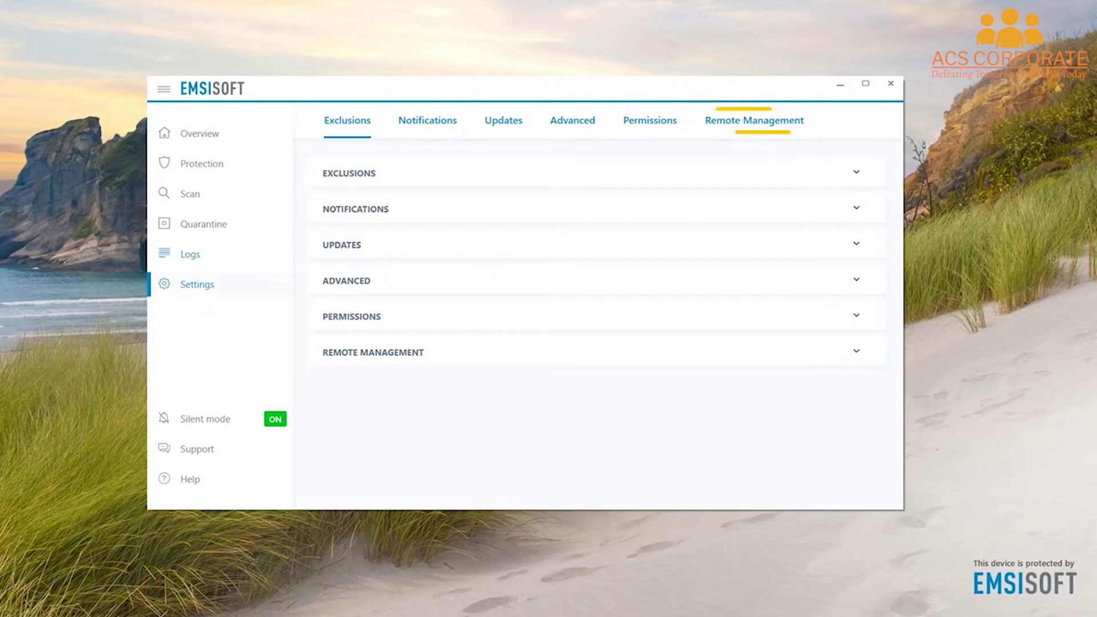
{"action": "left_click", "coordinate": [353, 129]}
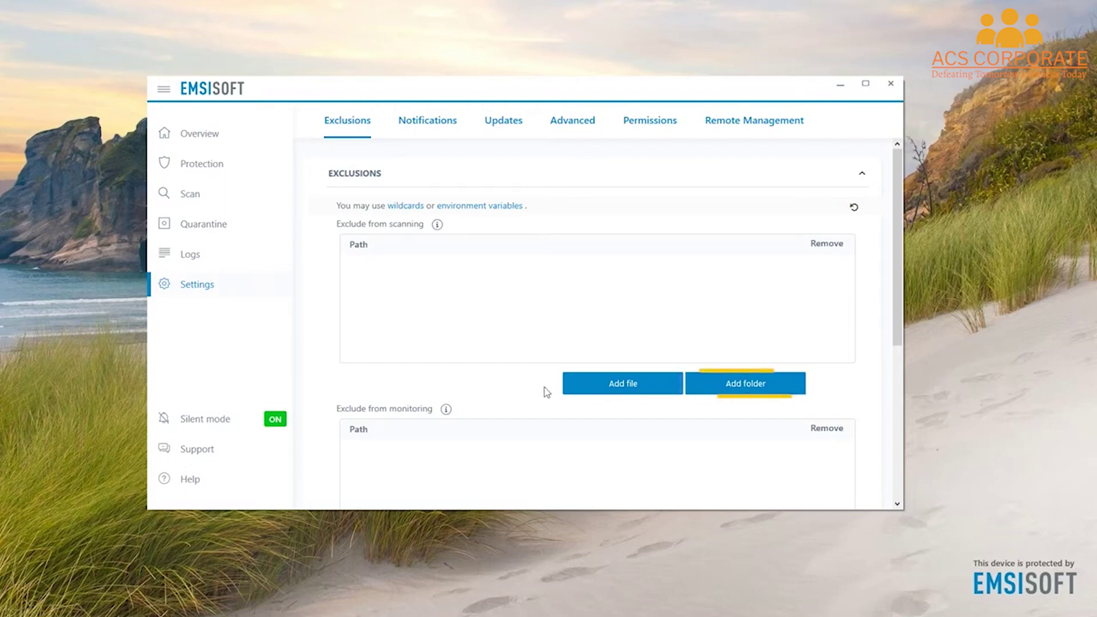
{"action": "left_click", "coordinate": [777, 384]}
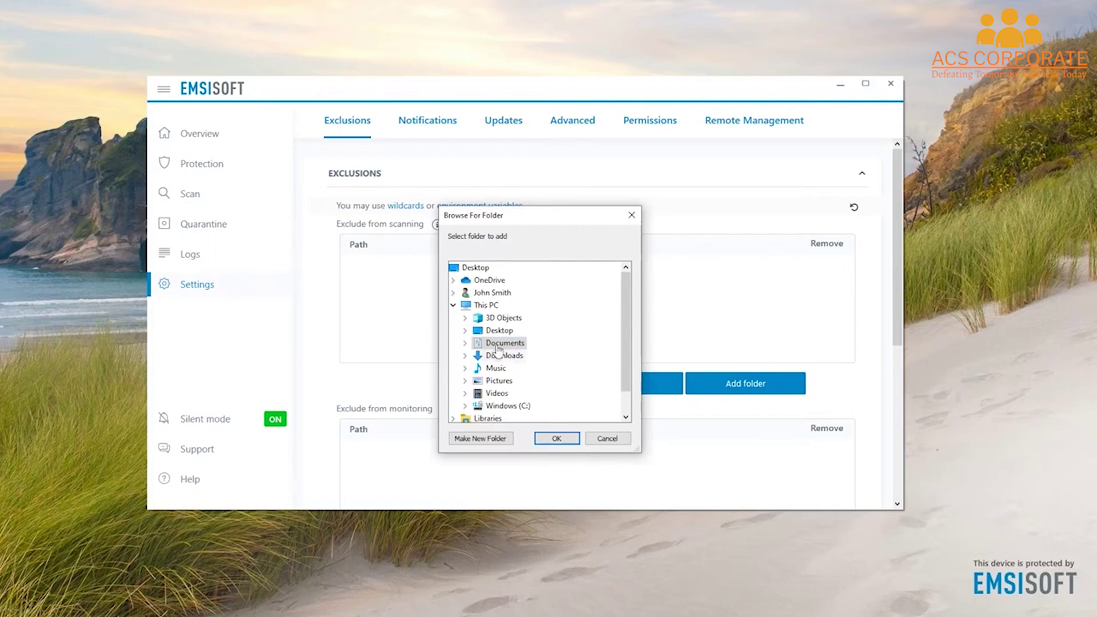
{"action": "left_click", "coordinate": [468, 343]}
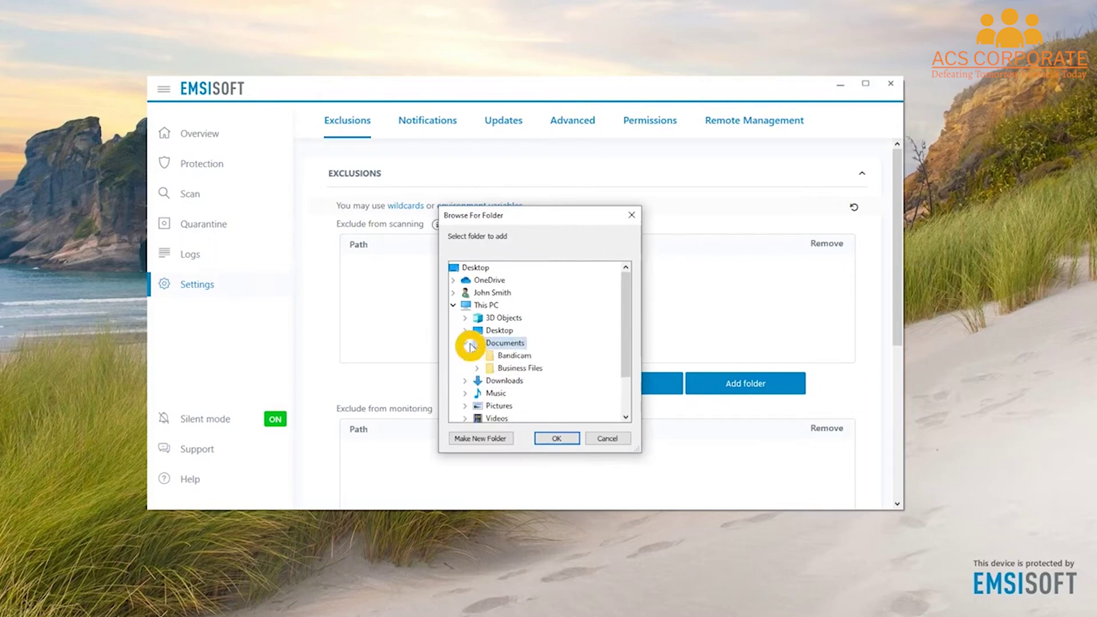
{"action": "double_click", "coordinate": [531, 371]}
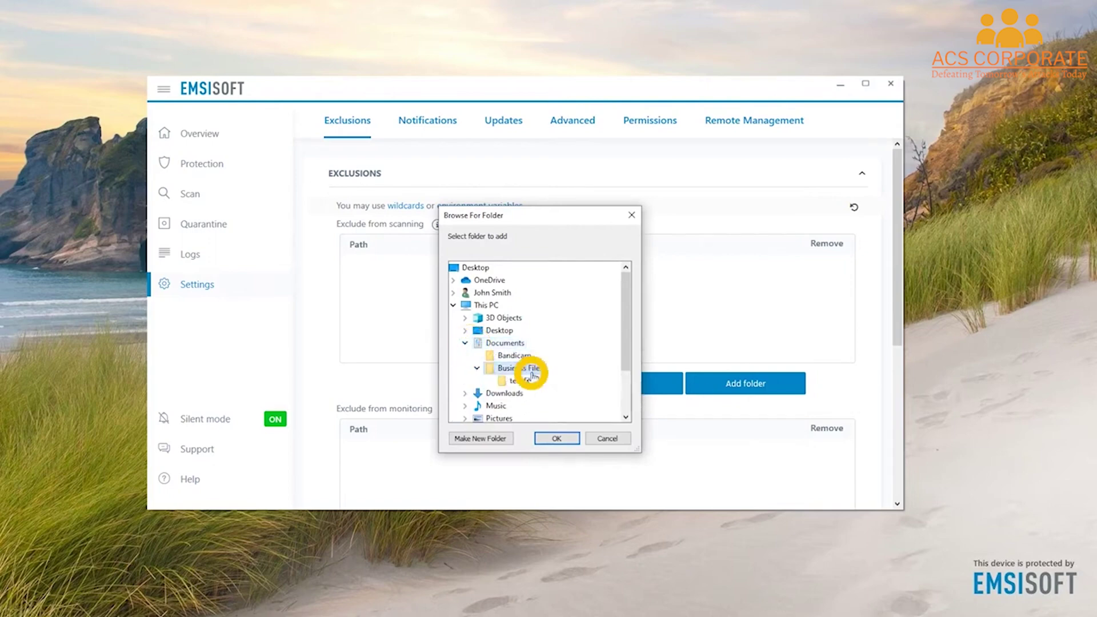
{"action": "left_click", "coordinate": [557, 439]}
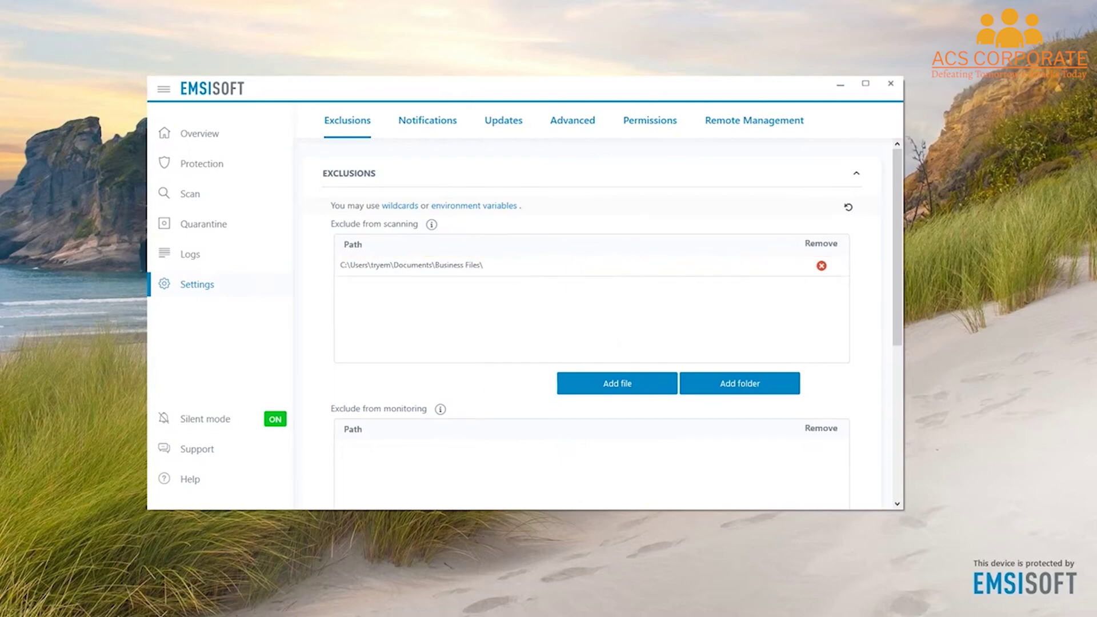
- Look through the list of environment variables that can be used for exclusions, closing the tester when done
{"action": "left_click", "coordinate": [485, 207]}
{"action": "scroll", "coordinate": [433, 304], "scroll_direction": "down", "scroll_amount": 1}
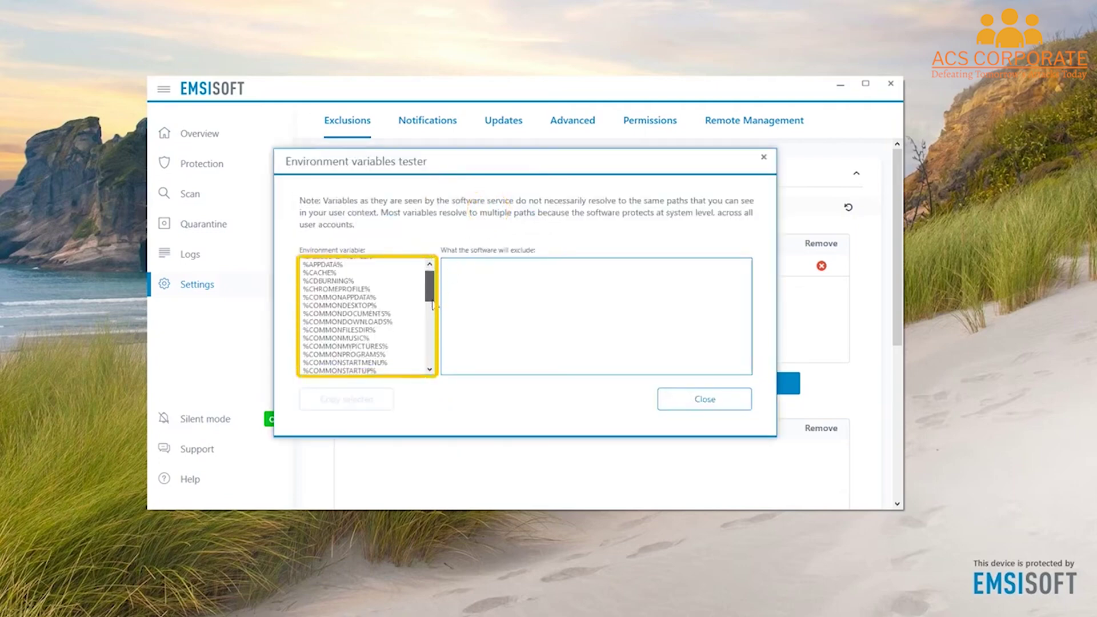
{"action": "scroll", "coordinate": [432, 304], "scroll_direction": "down", "scroll_amount": 7}
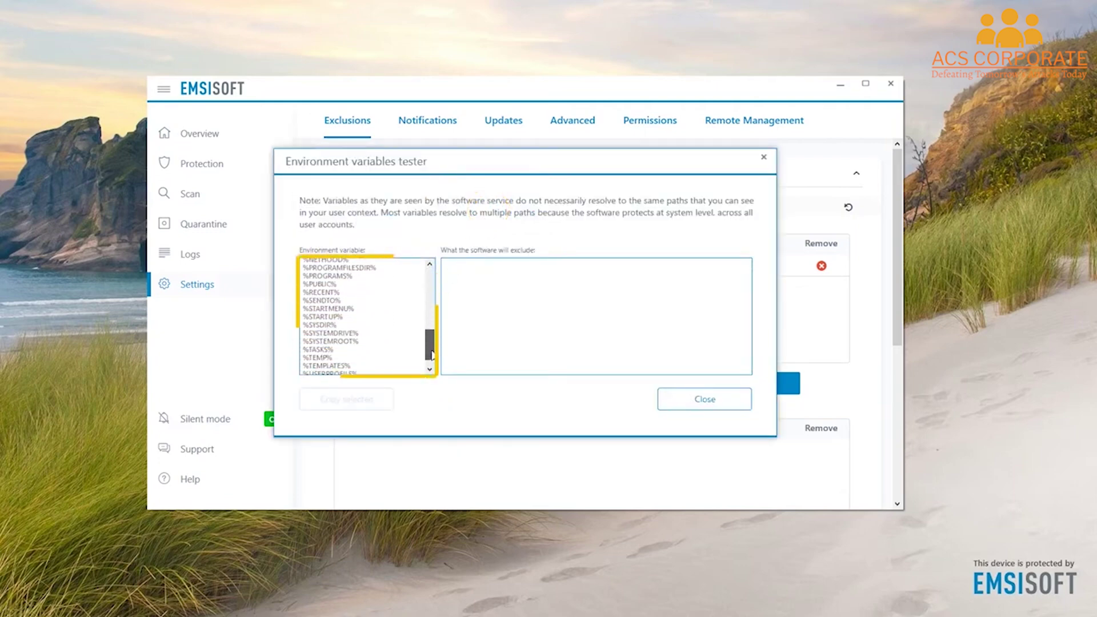
{"action": "left_click", "coordinate": [664, 395]}
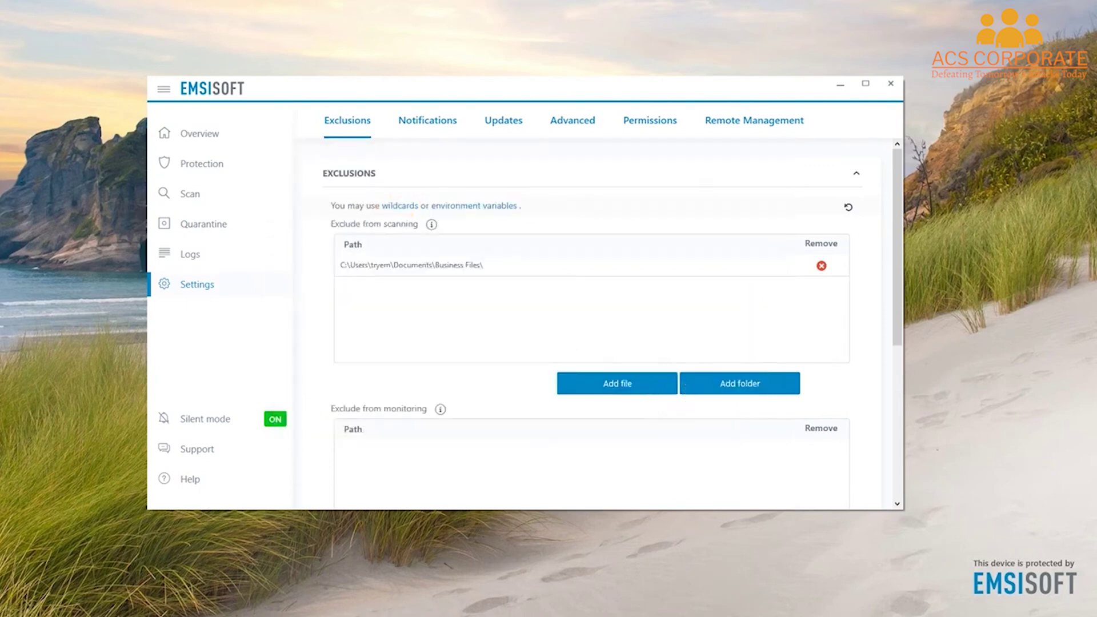
- Add the Business Program App from the Documents folder to the programs excluded from monitoring
{"action": "left_click_drag", "start_coordinate": [896, 312], "coordinate": [893, 389]}
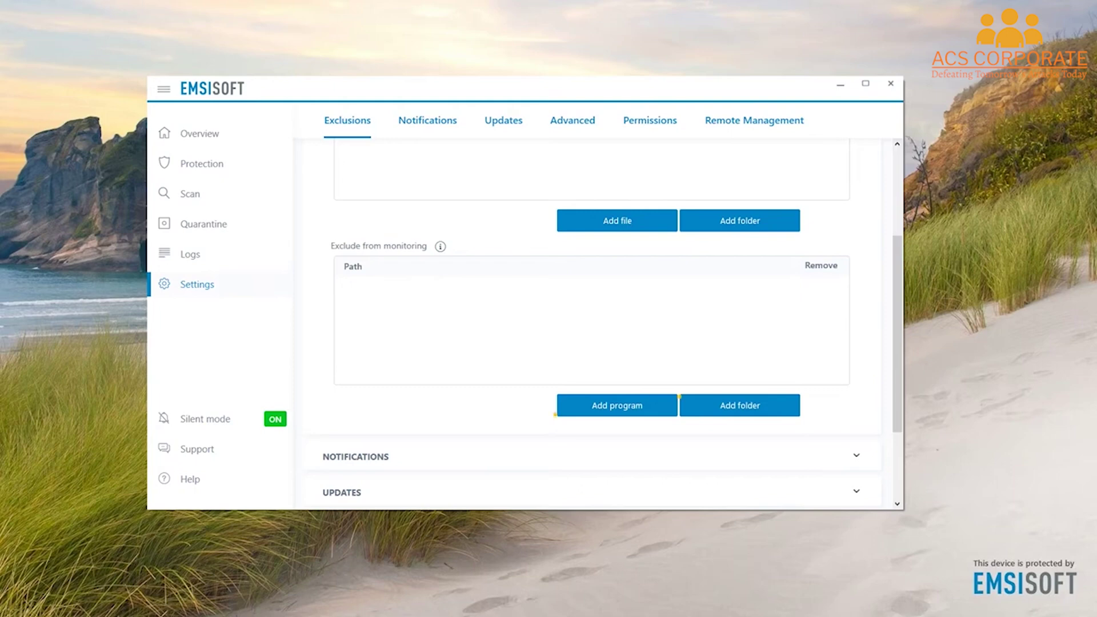
{"action": "left_click", "coordinate": [656, 406]}
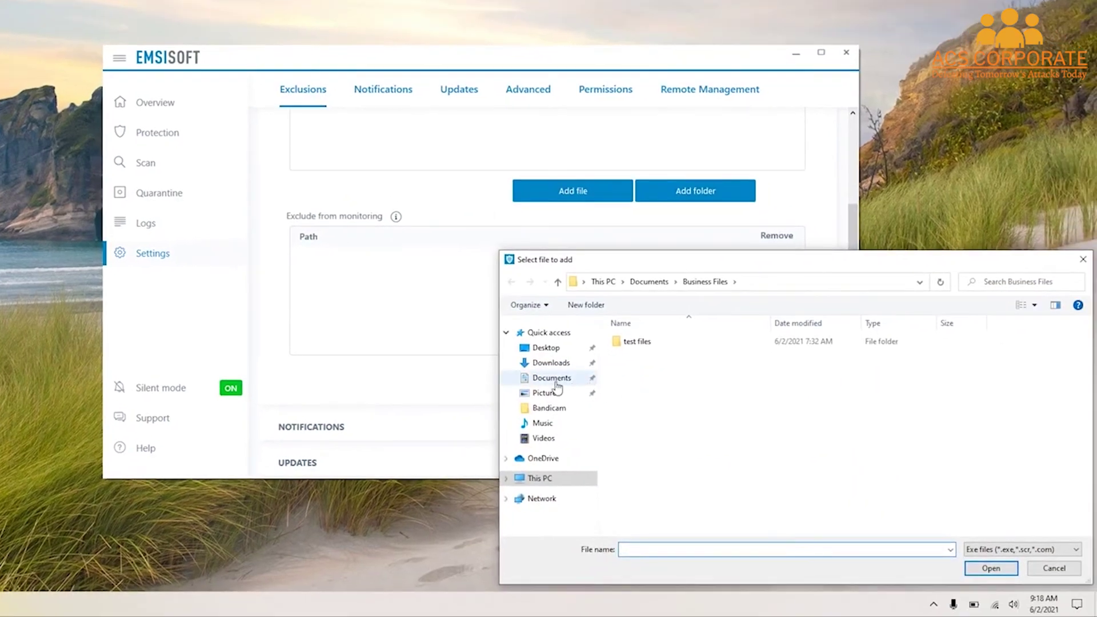
{"action": "left_click", "coordinate": [598, 409]}
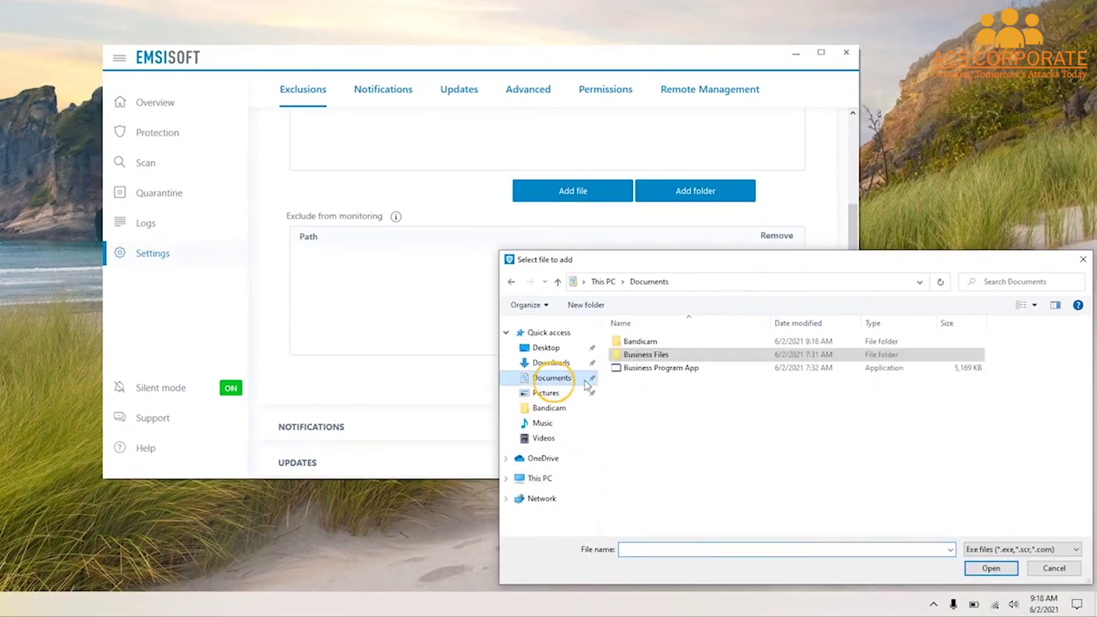
{"action": "left_click", "coordinate": [663, 368]}
{"action": "left_click", "coordinate": [991, 577]}
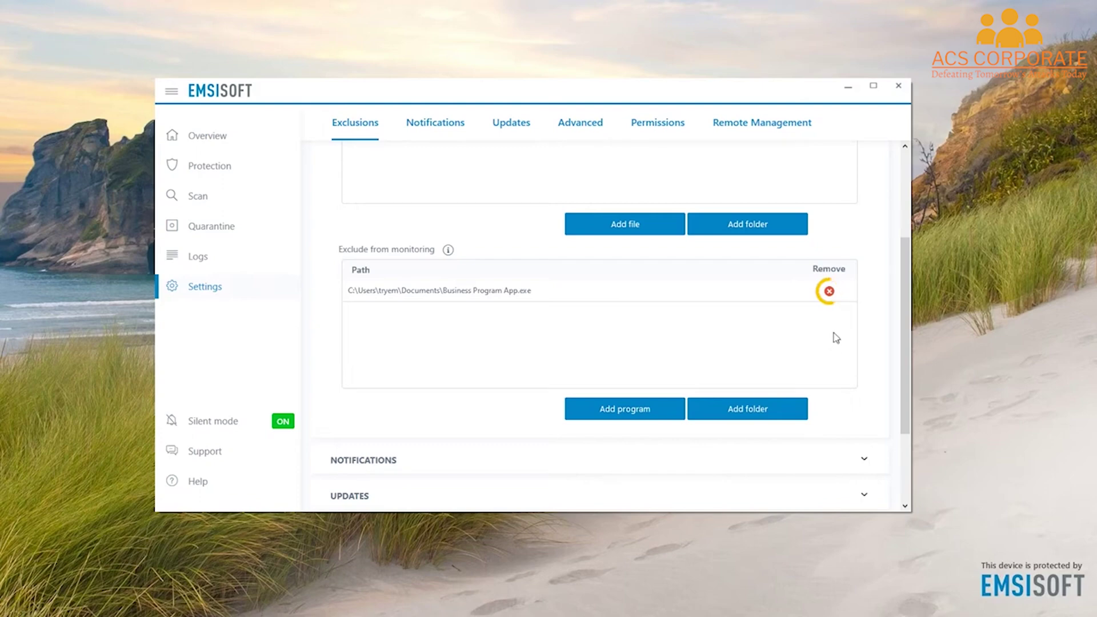
- Remove the Business Program App entry from the monitoring exclusions
{"action": "left_click", "coordinate": [829, 292]}
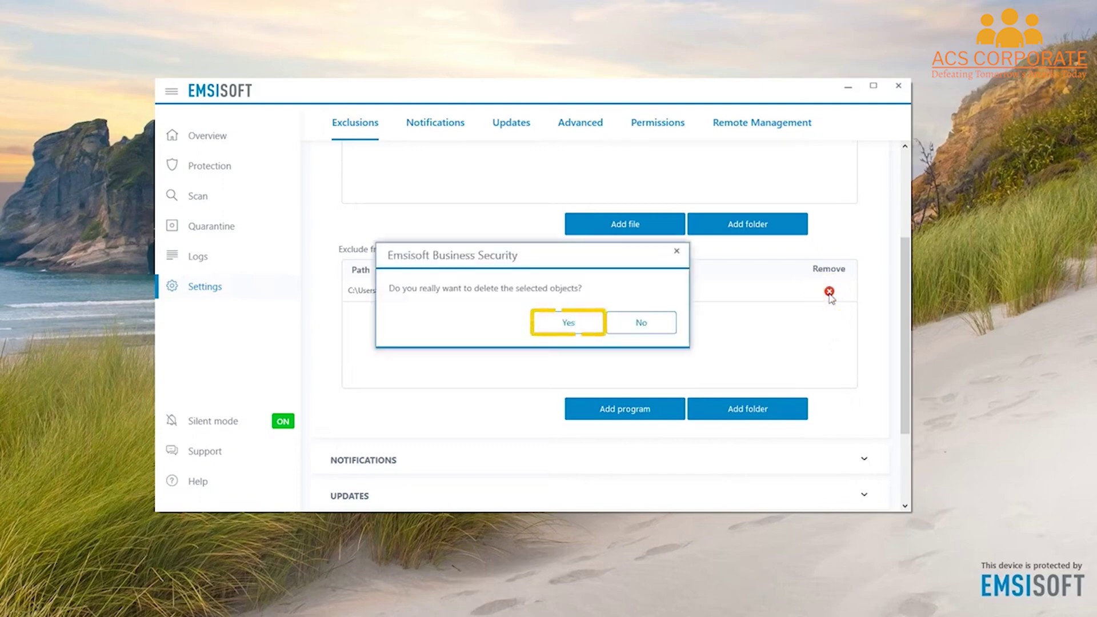
{"action": "left_click", "coordinate": [568, 320]}
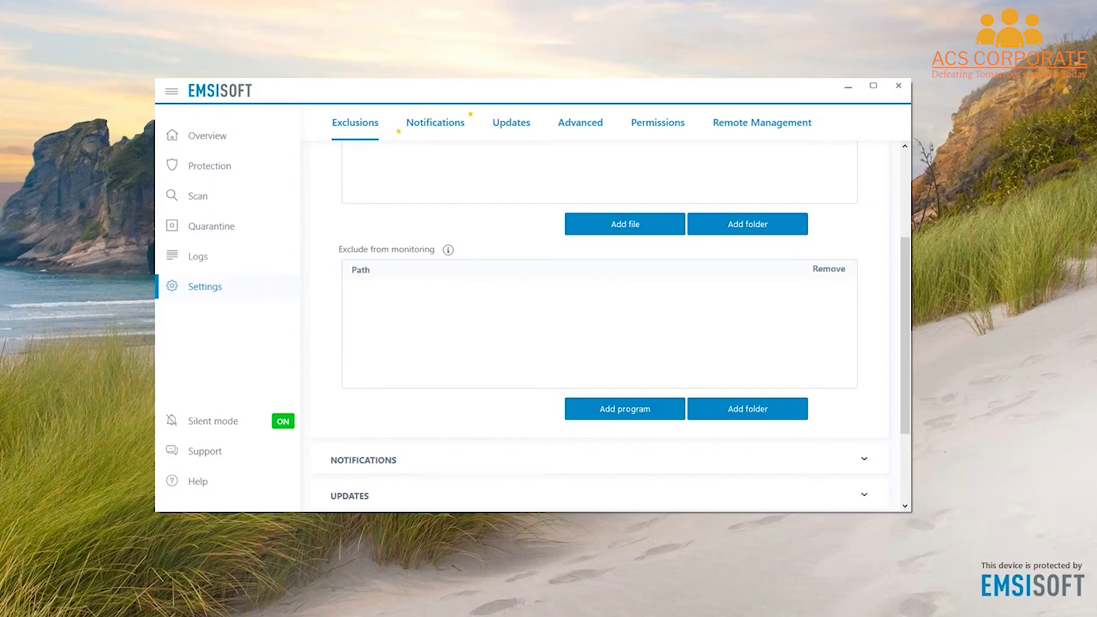
- Review the notification settings and the choices available for the notifications location
{"action": "left_click", "coordinate": [418, 125]}
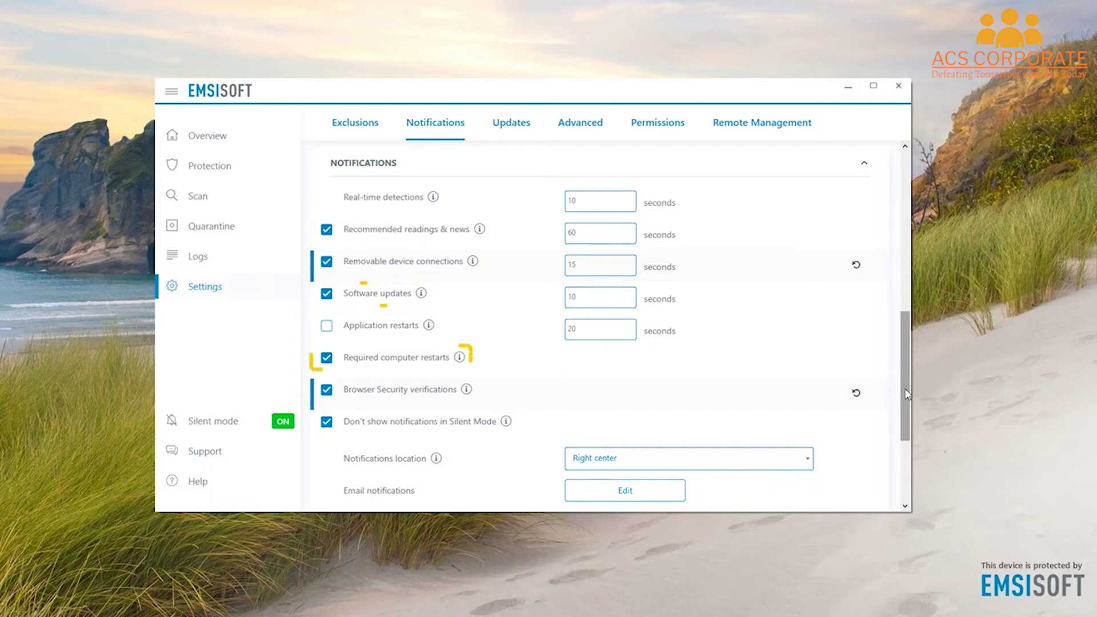
{"action": "left_click_drag", "start_coordinate": [906, 394], "coordinate": [907, 439]}
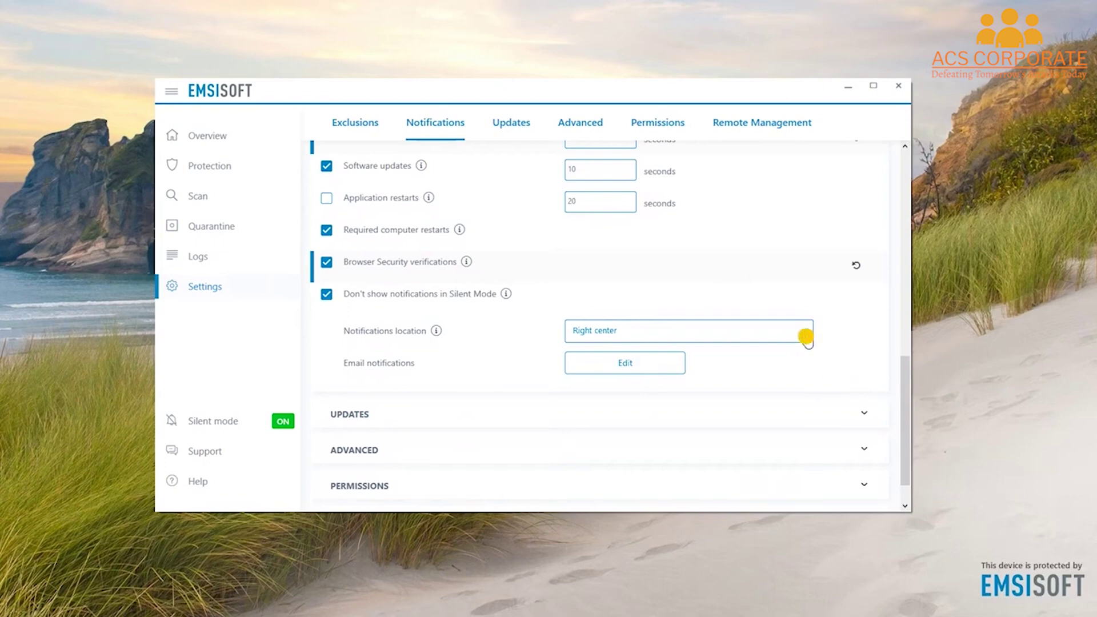
{"action": "left_click", "coordinate": [805, 333]}
{"action": "left_click", "coordinate": [749, 395]}
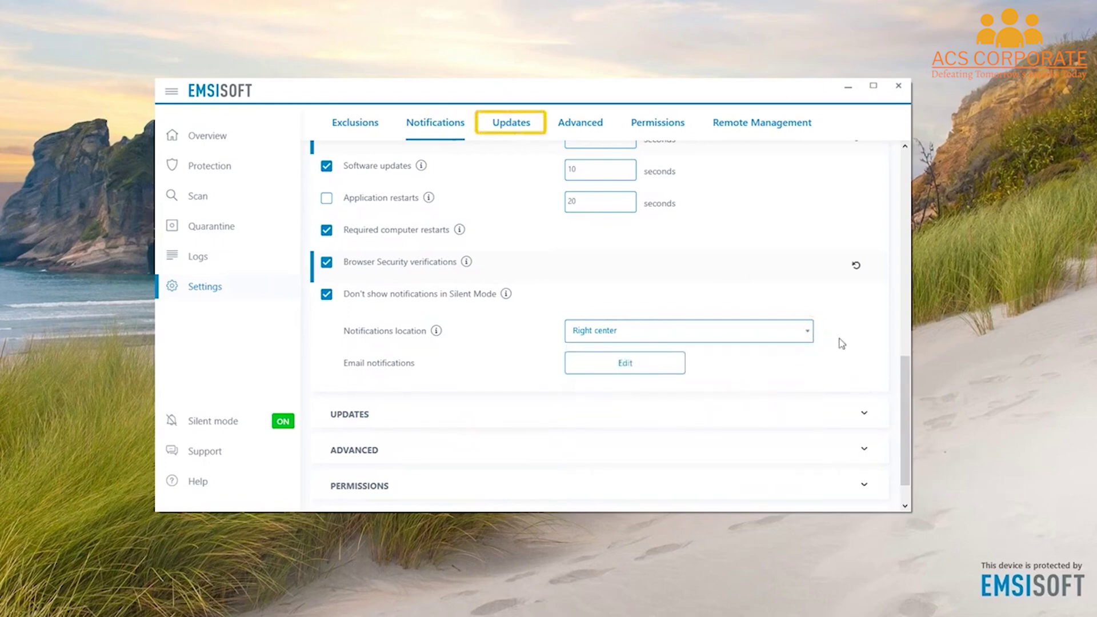
- Review the update settings and the regular update feed choices, leaving the feed dialog without making a change
{"action": "left_click", "coordinate": [511, 123]}
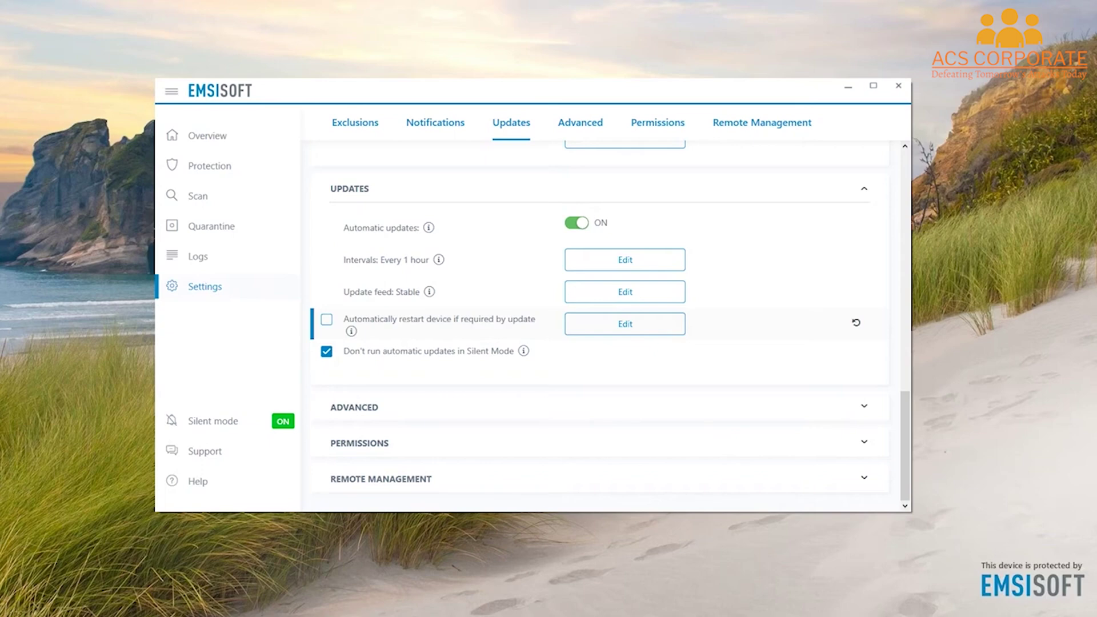
{"action": "left_click", "coordinate": [662, 290]}
{"action": "left_click", "coordinate": [626, 275]}
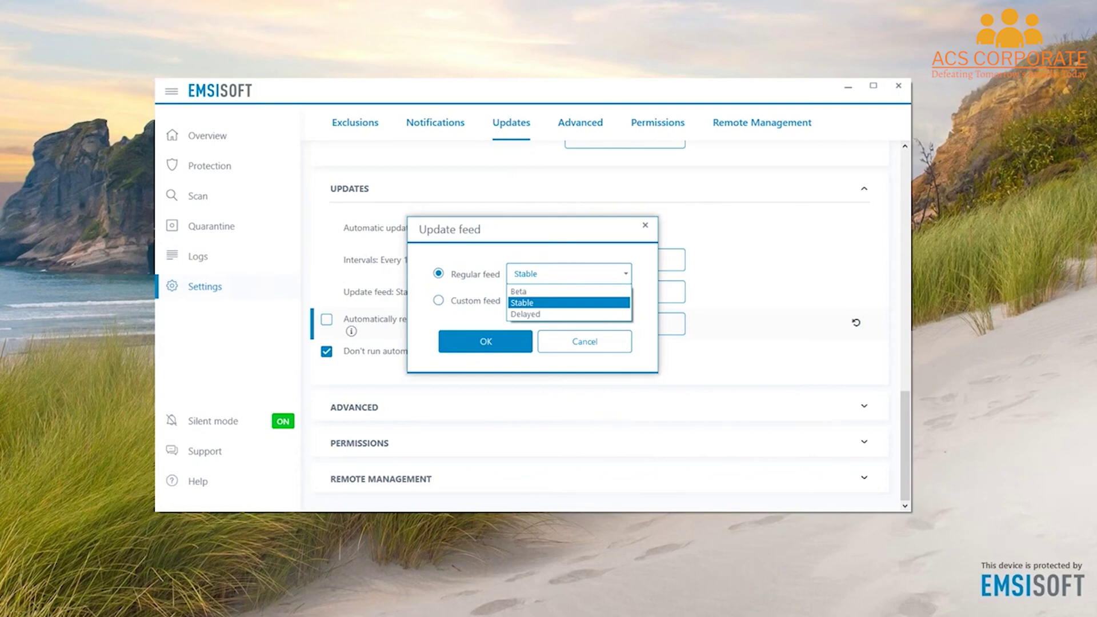
{"action": "left_click", "coordinate": [641, 333]}
{"action": "left_click", "coordinate": [622, 343]}
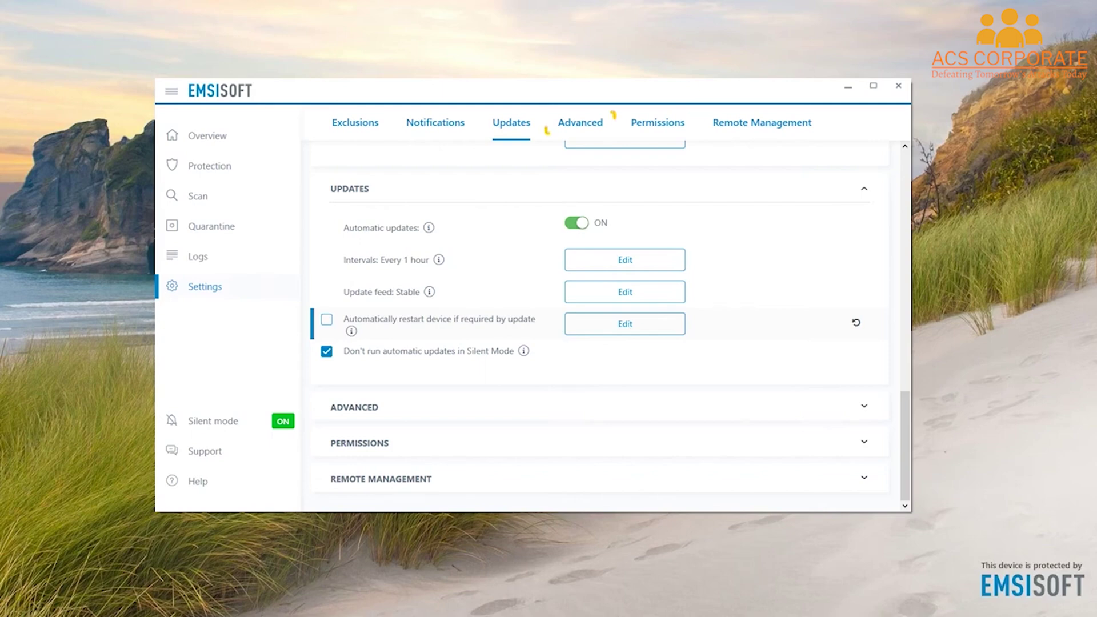
- Examine the advanced settings, including the information on Windows Security Center integration
{"action": "left_click", "coordinate": [581, 126]}
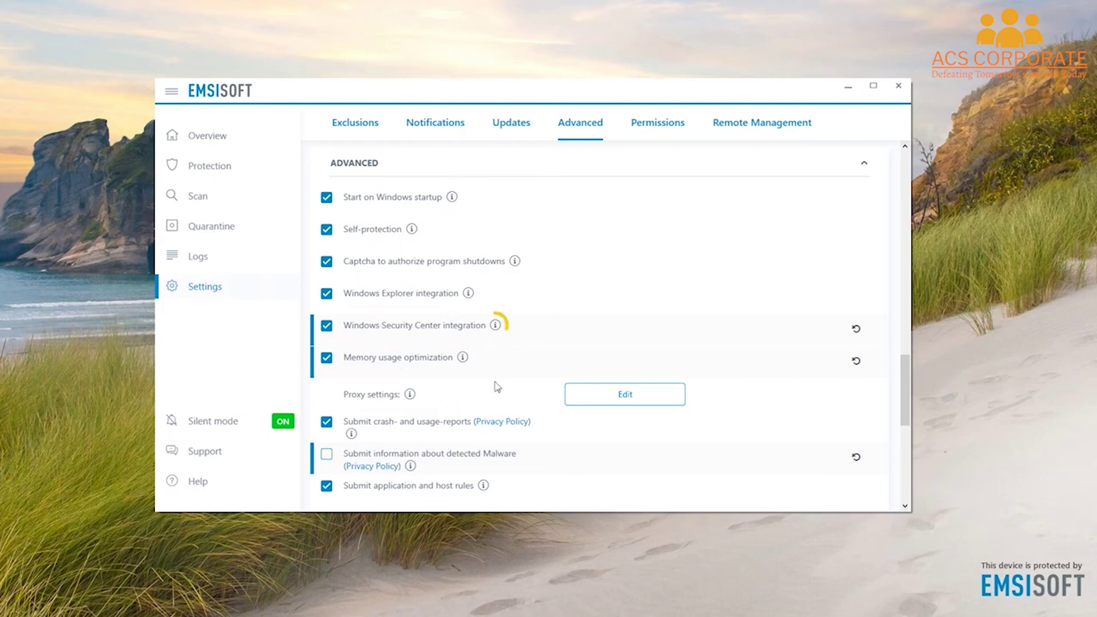
{"action": "mouse_move", "coordinate": [495, 326]}
- Set the permission of the second listed user account to Basic access
{"action": "left_click", "coordinate": [660, 124]}
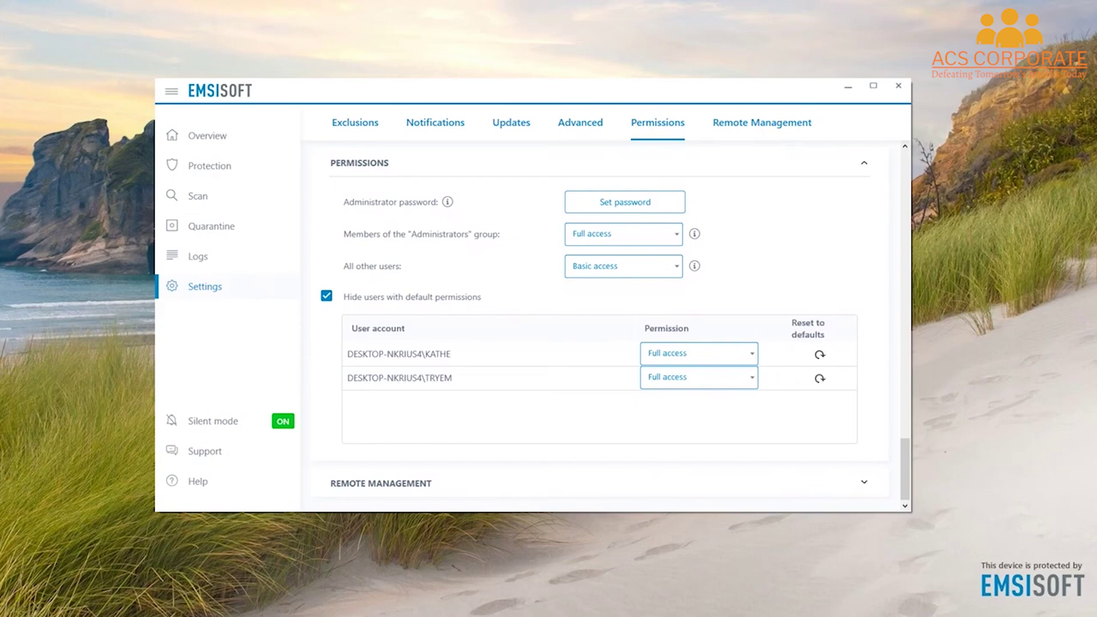
{"action": "left_click", "coordinate": [751, 385]}
{"action": "left_click", "coordinate": [733, 421]}
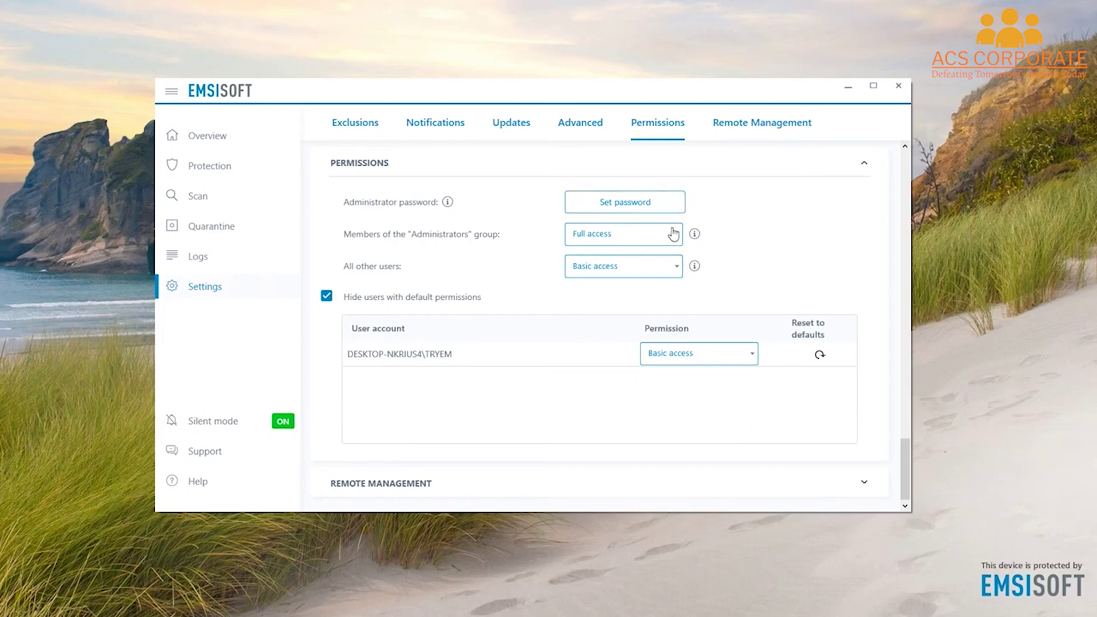
- Look at the administrator password form without setting a password, and view the remote management details
{"action": "left_click", "coordinate": [638, 209]}
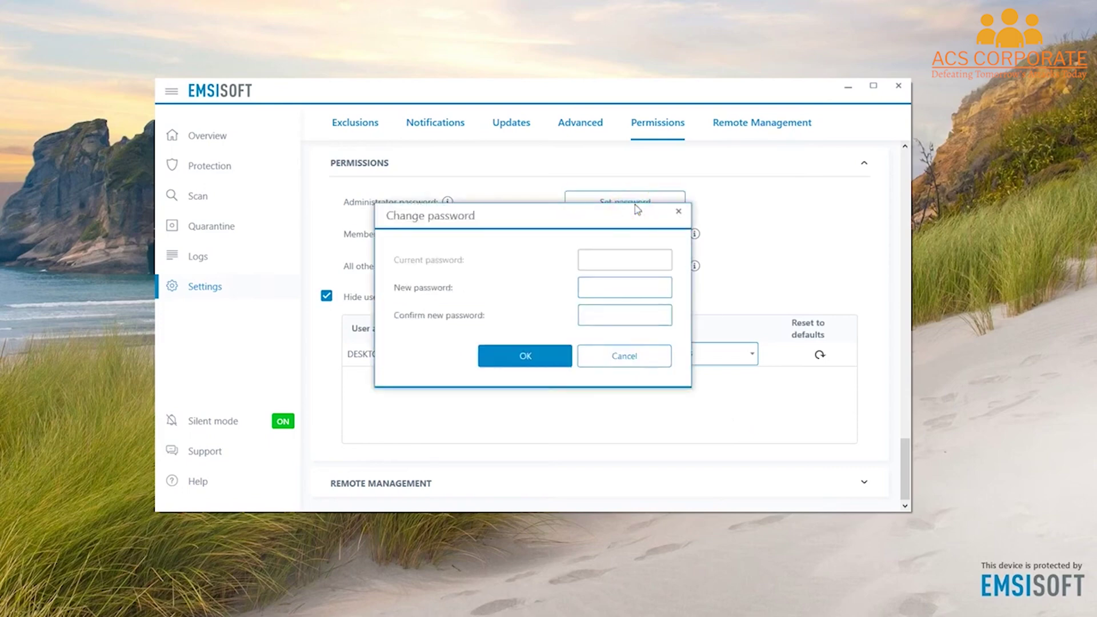
{"action": "left_click", "coordinate": [641, 358]}
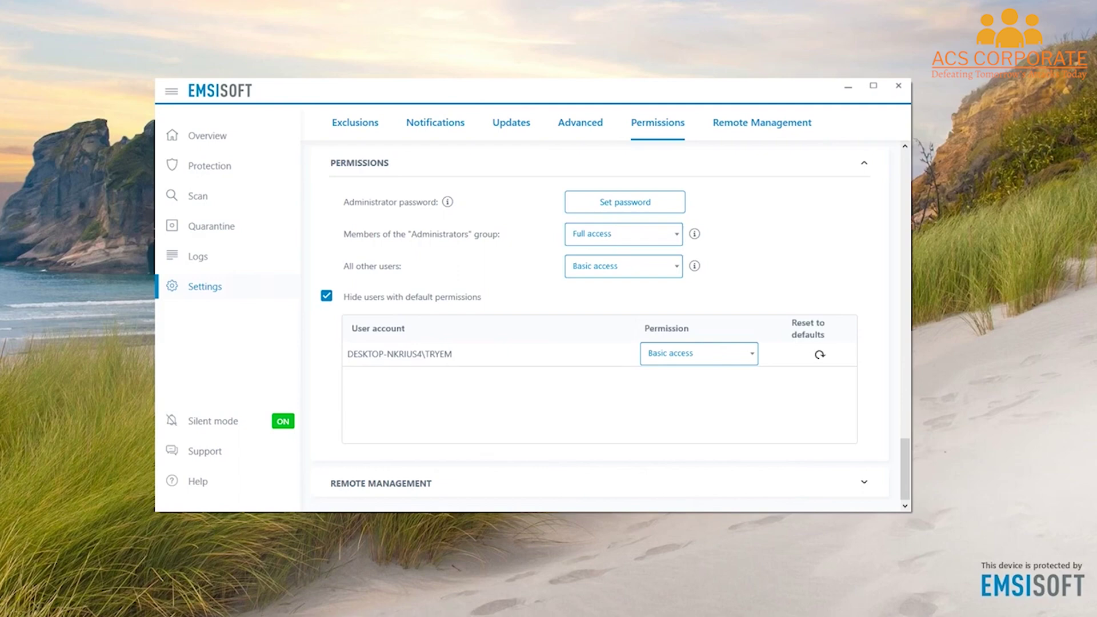
{"action": "left_click", "coordinate": [749, 131]}
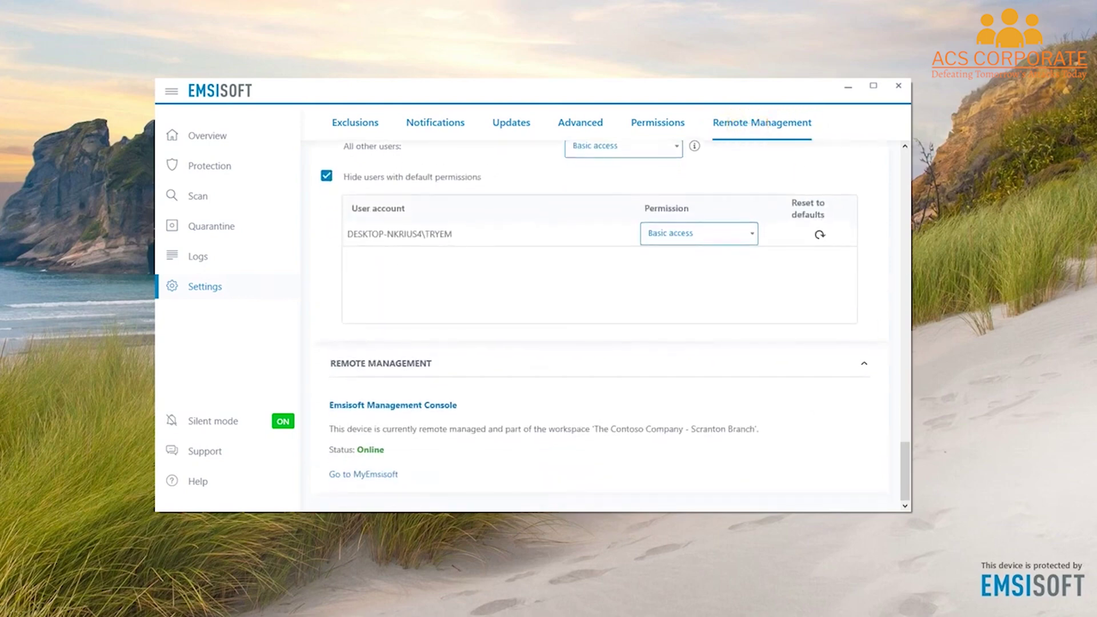